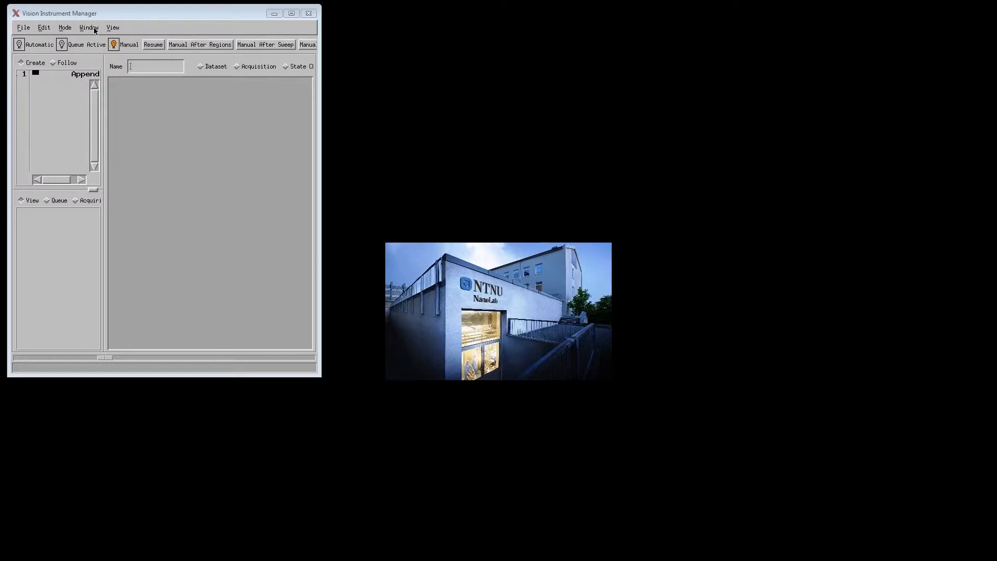
Open the manual control window and set the analyser to Spectrum mode, Hybrid lens, pass energy 160 and slot
{"action": "left_click", "coordinate": [92, 28]}
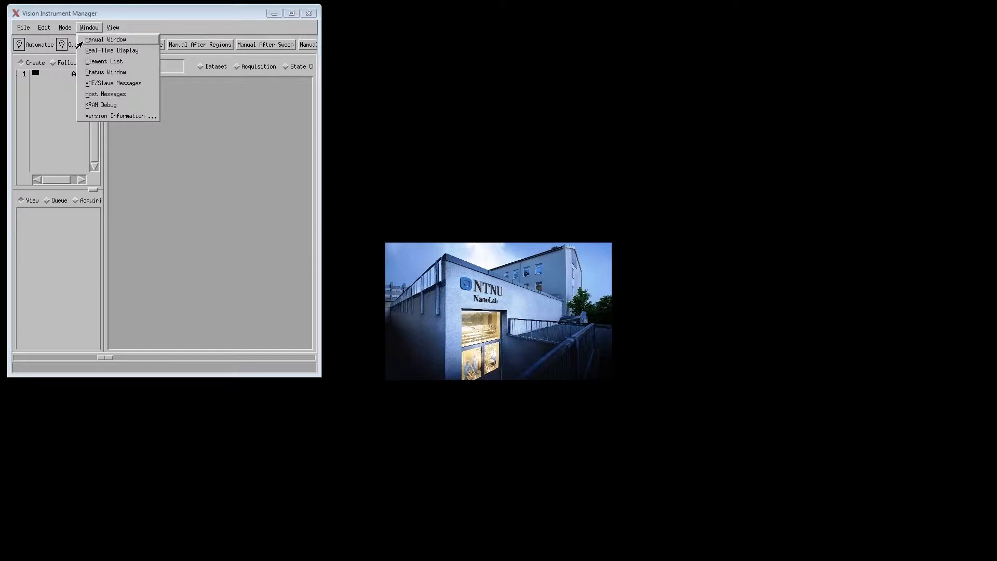
{"action": "left_click", "coordinate": [82, 41]}
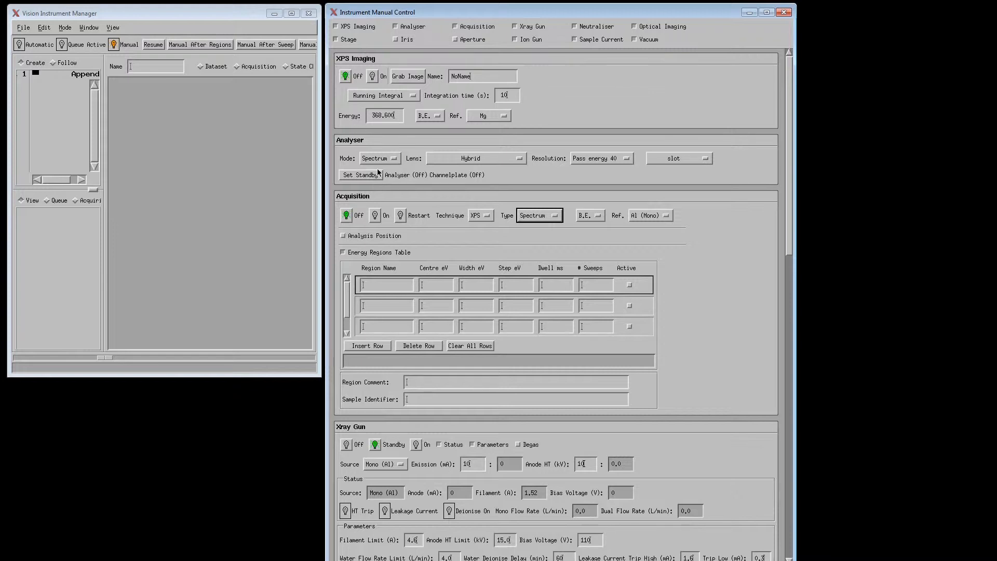
{"action": "left_click", "coordinate": [391, 160]}
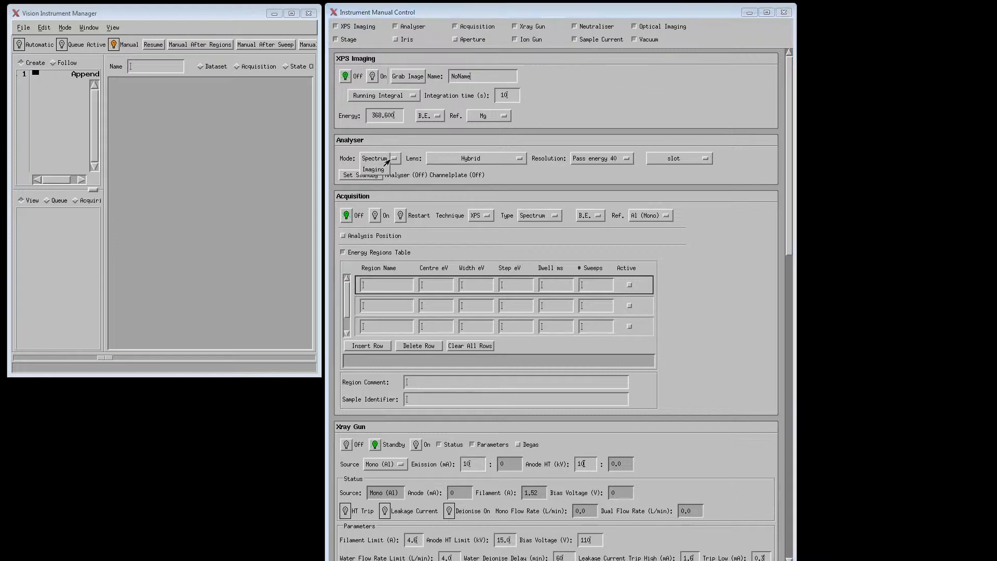
{"action": "left_click", "coordinate": [464, 158]}
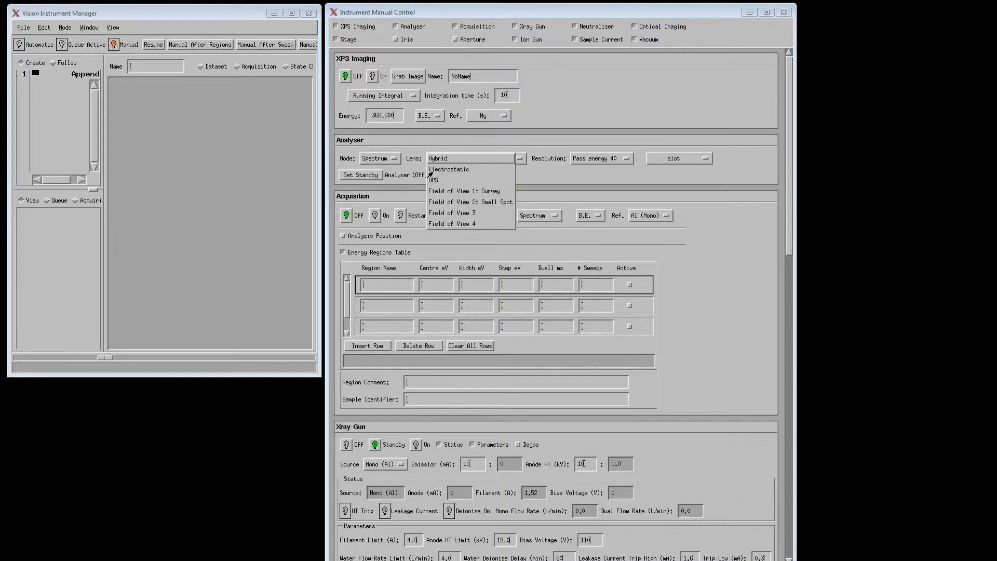
{"action": "left_click", "coordinate": [442, 159]}
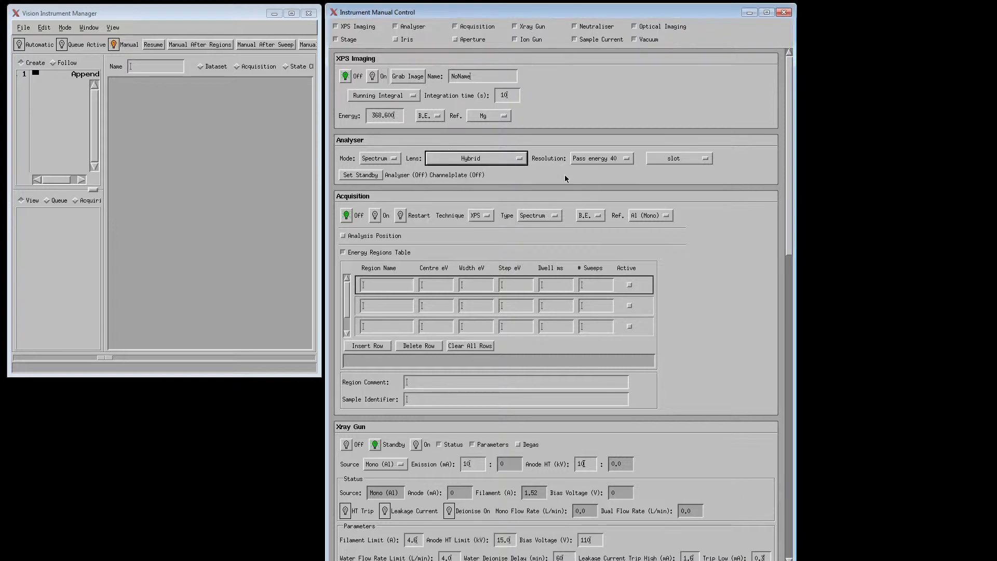
{"action": "left_click", "coordinate": [581, 161]}
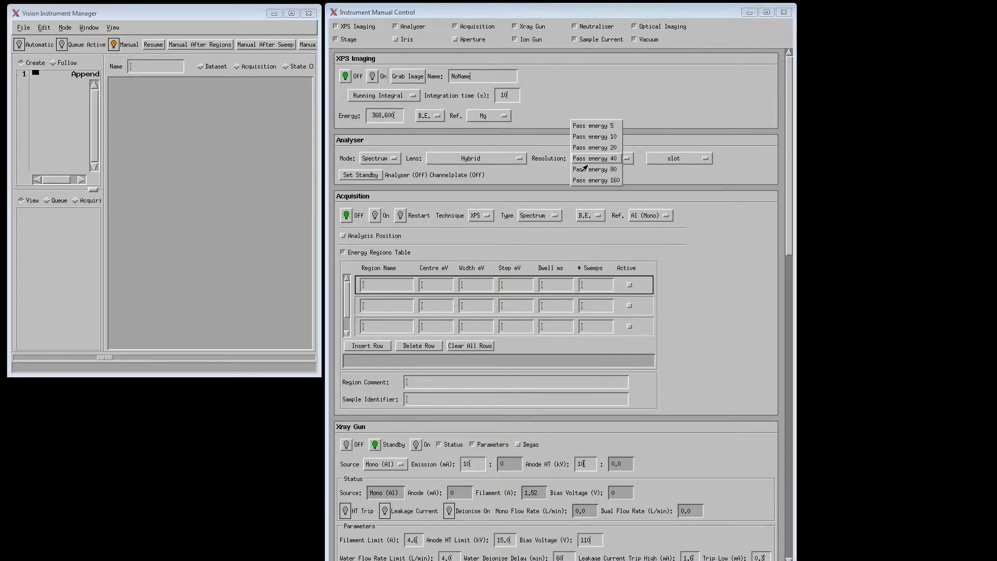
{"action": "left_click", "coordinate": [590, 184]}
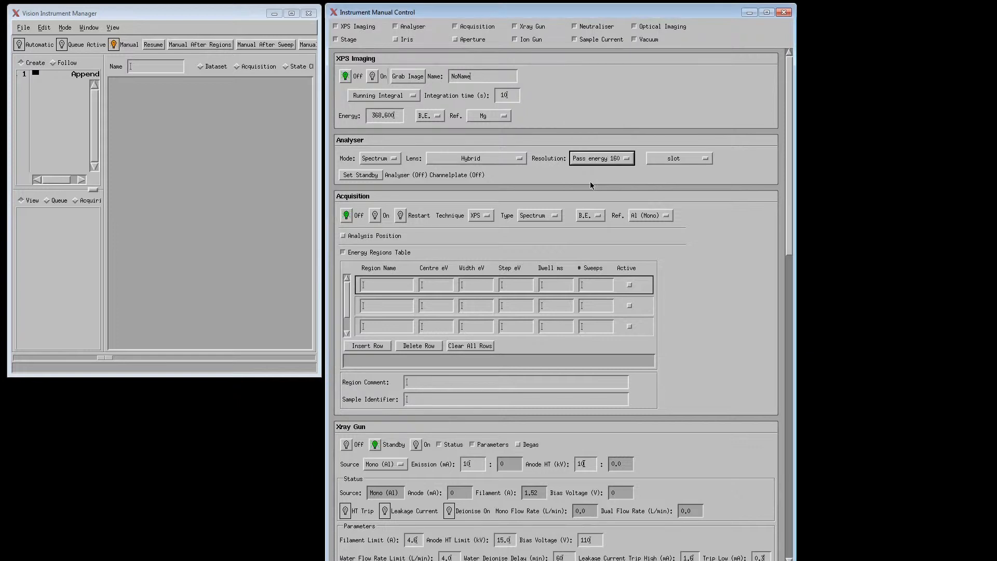
{"action": "left_click", "coordinate": [671, 161]}
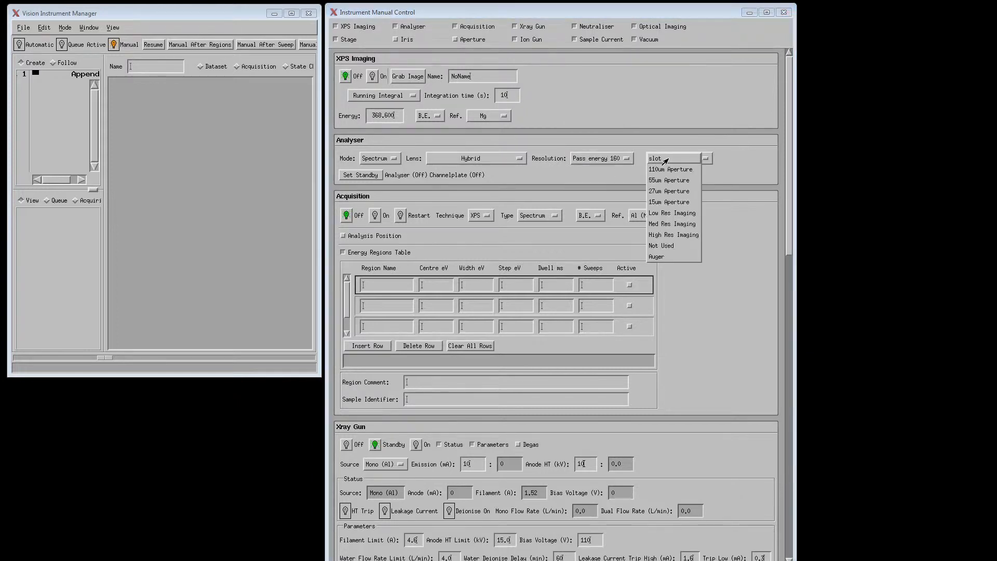
{"action": "left_click", "coordinate": [669, 161]}
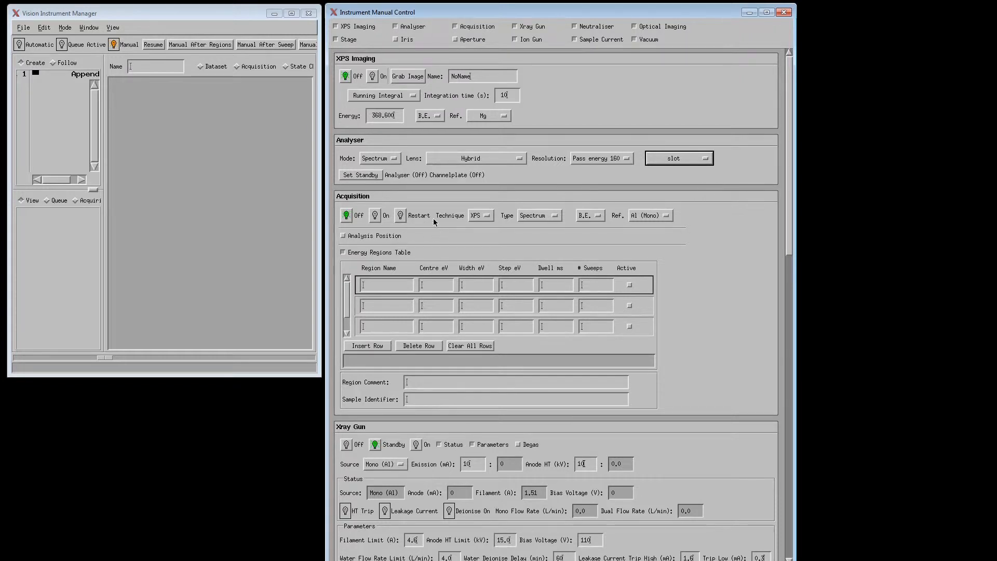
Configure the acquisition as an XPS Snapshot with the Al (Mono) reference and add an active O 1s energy region
{"action": "left_click", "coordinate": [477, 216]}
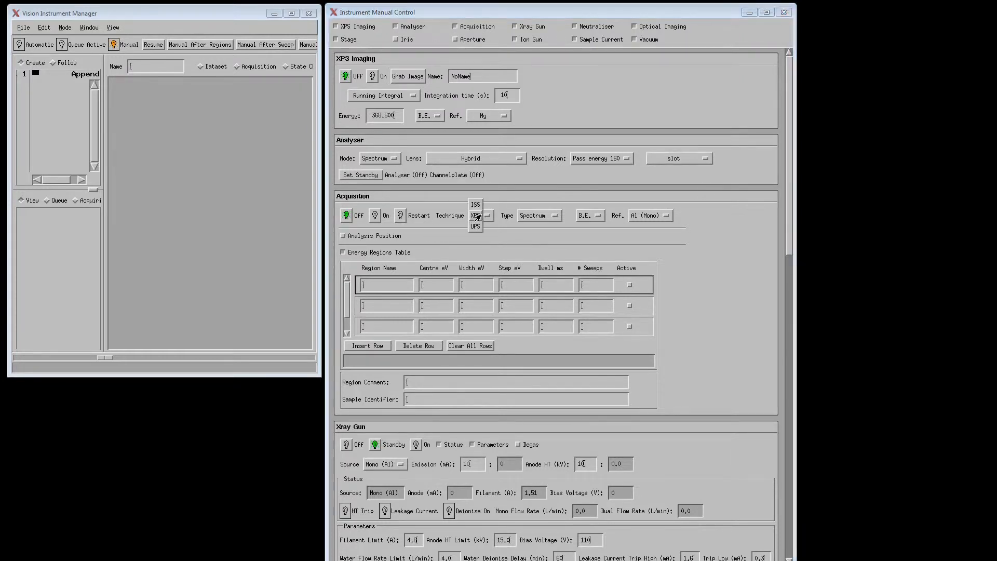
{"action": "left_click", "coordinate": [473, 217]}
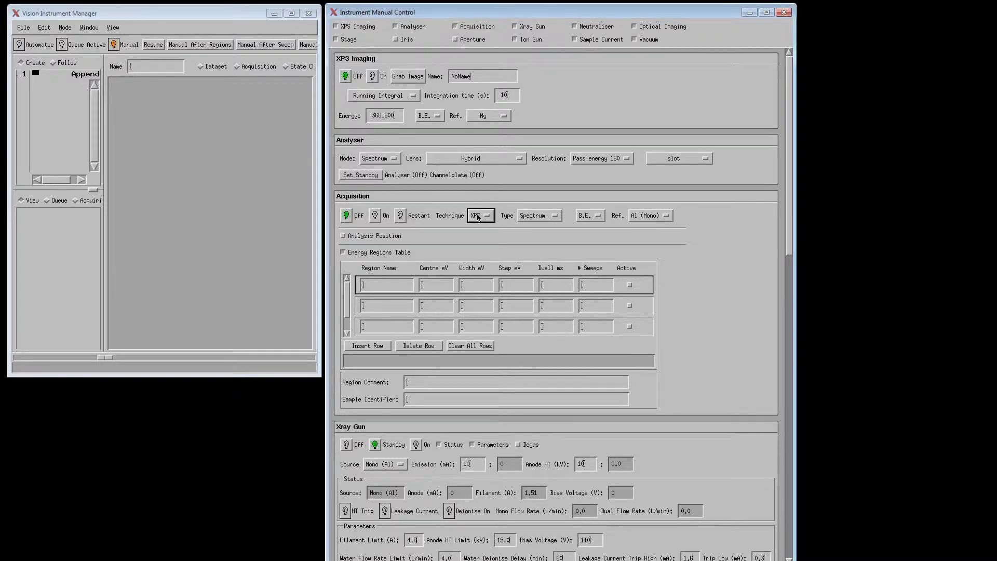
{"action": "left_click", "coordinate": [533, 218]}
{"action": "left_click", "coordinate": [532, 249]}
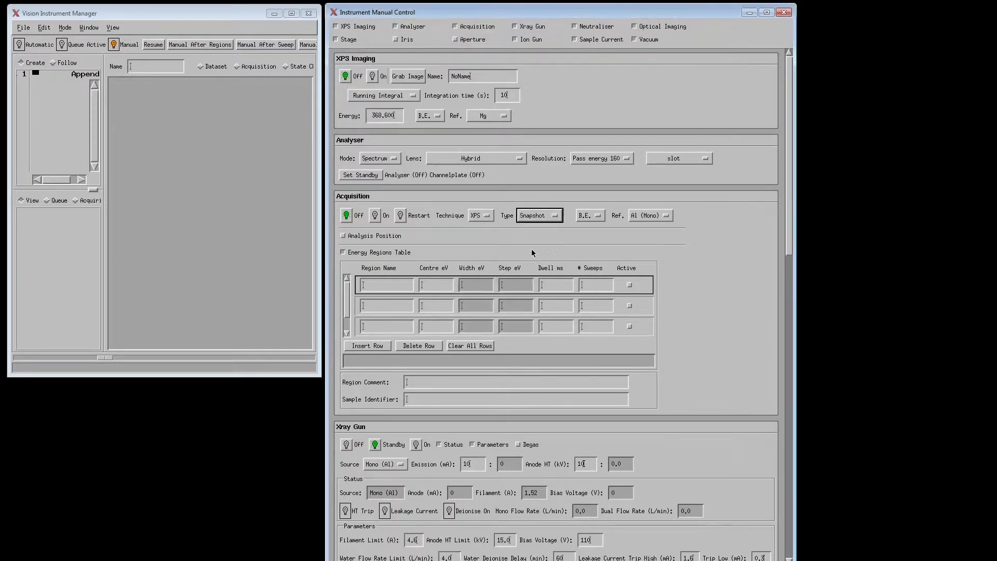
{"action": "left_click", "coordinate": [651, 216]}
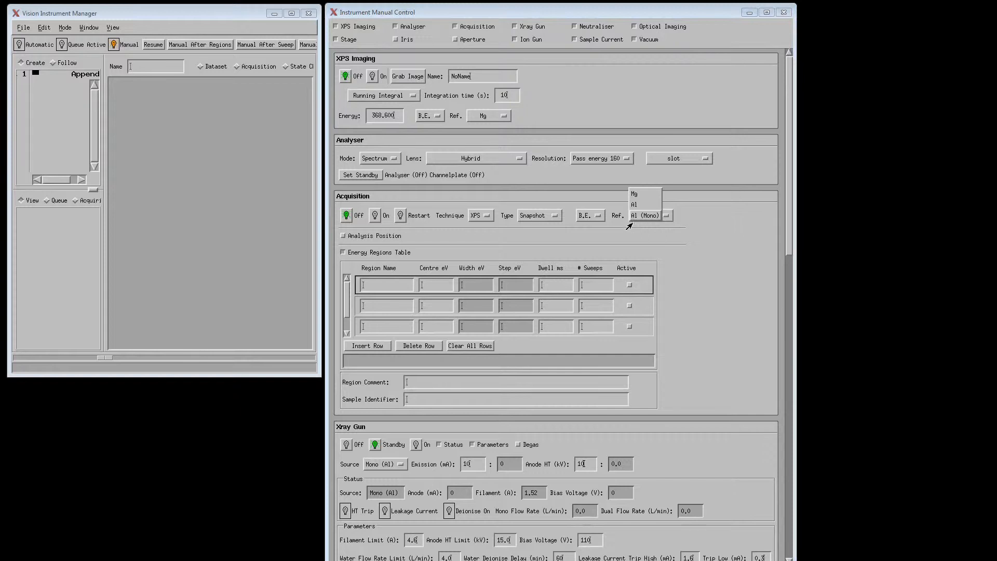
{"action": "left_click", "coordinate": [631, 234]}
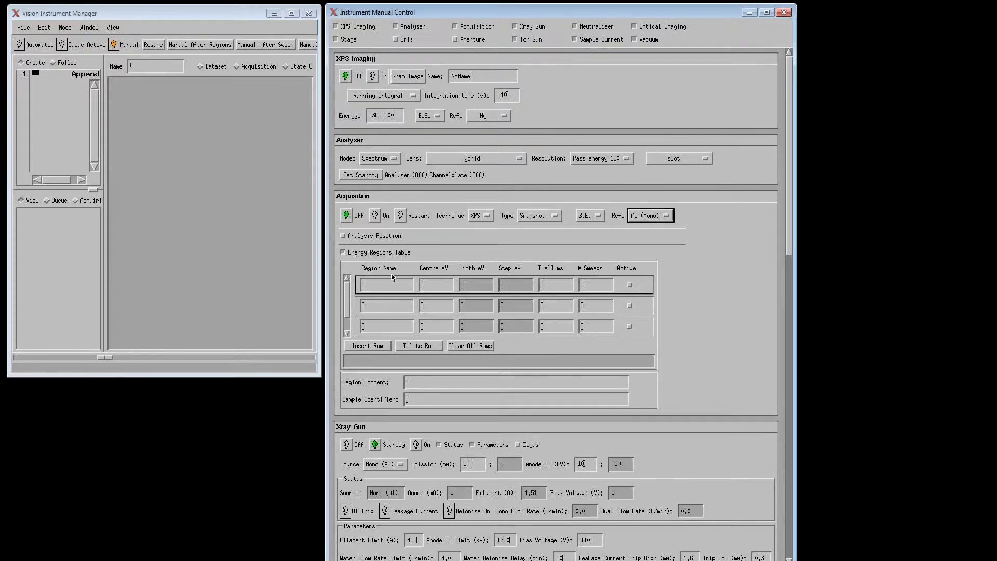
{"action": "left_click", "coordinate": [391, 289]}
{"action": "type", "text": "1s"}
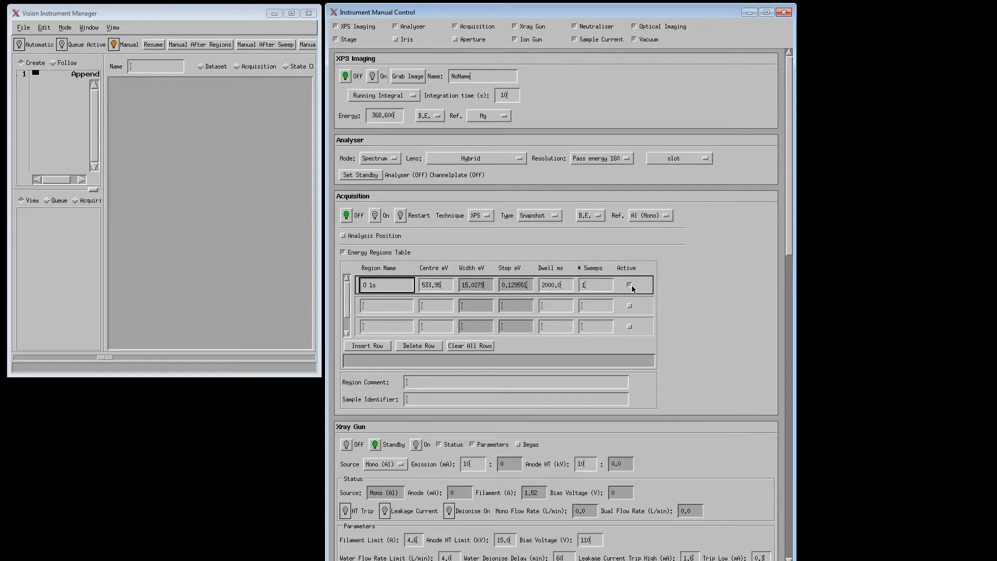
Turn on the X-ray gun with the Mono (Al) source and start the acquisition
{"action": "left_click_drag", "start_coordinate": [789, 186], "coordinate": [786, 269]}
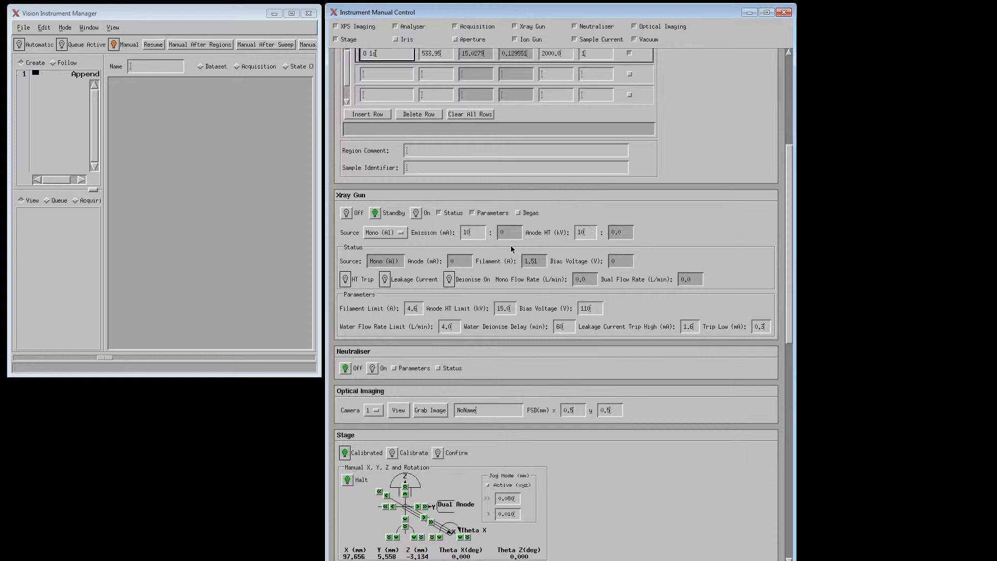
{"action": "left_click", "coordinate": [415, 213]}
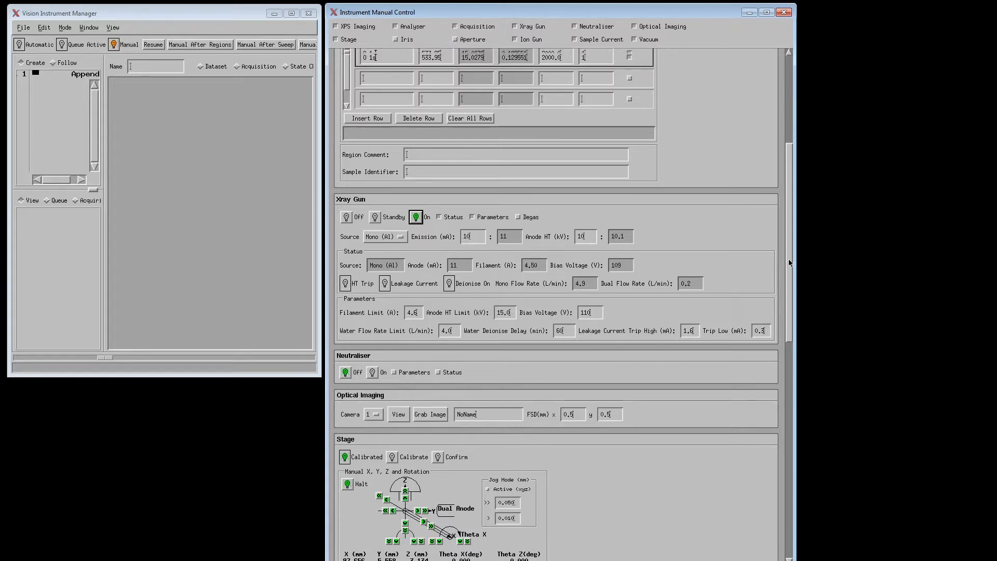
{"action": "left_click_drag", "start_coordinate": [788, 259], "coordinate": [783, 166]}
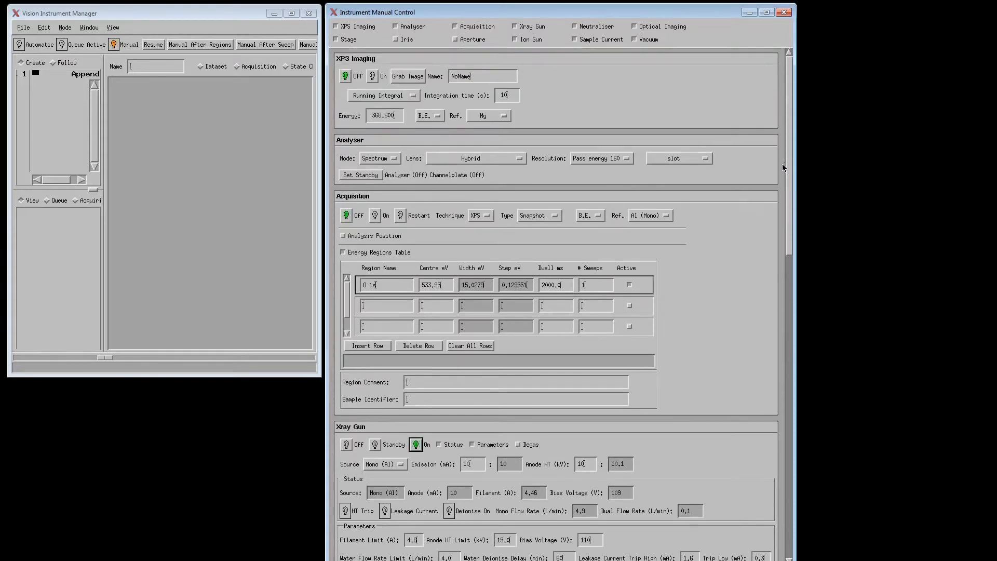
{"action": "left_click", "coordinate": [376, 216]}
Open the Real-Time Display, enlarge it beside the manual control window and set its trace to counts
{"action": "left_click", "coordinate": [89, 29]}
{"action": "left_click", "coordinate": [97, 51]}
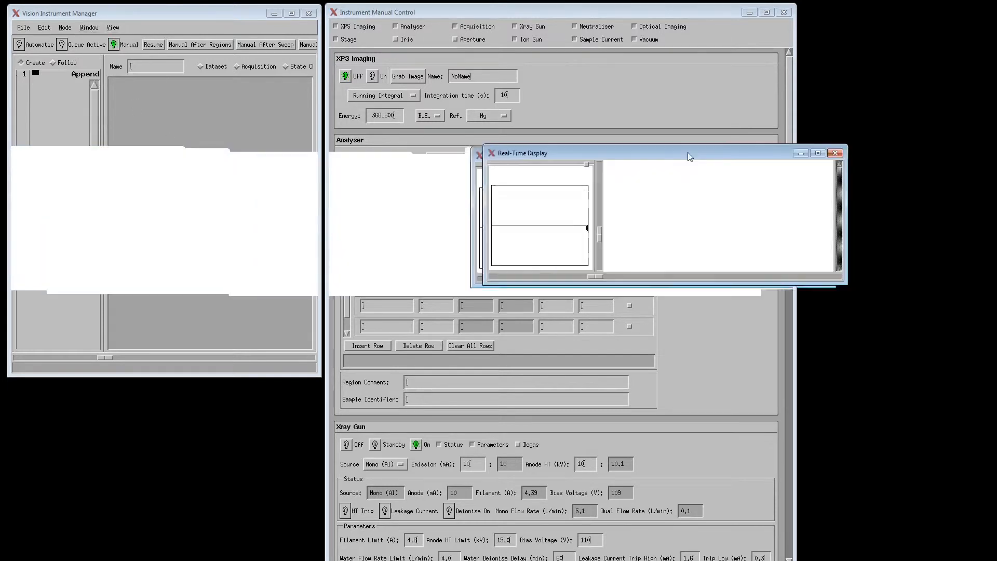
{"action": "left_click_drag", "start_coordinate": [687, 152], "coordinate": [763, 127]}
{"action": "left_click_drag", "start_coordinate": [504, 10], "coordinate": [269, 11]}
{"action": "double_click", "coordinate": [678, 119]}
{"action": "left_click_drag", "start_coordinate": [678, 119], "coordinate": [682, 97]}
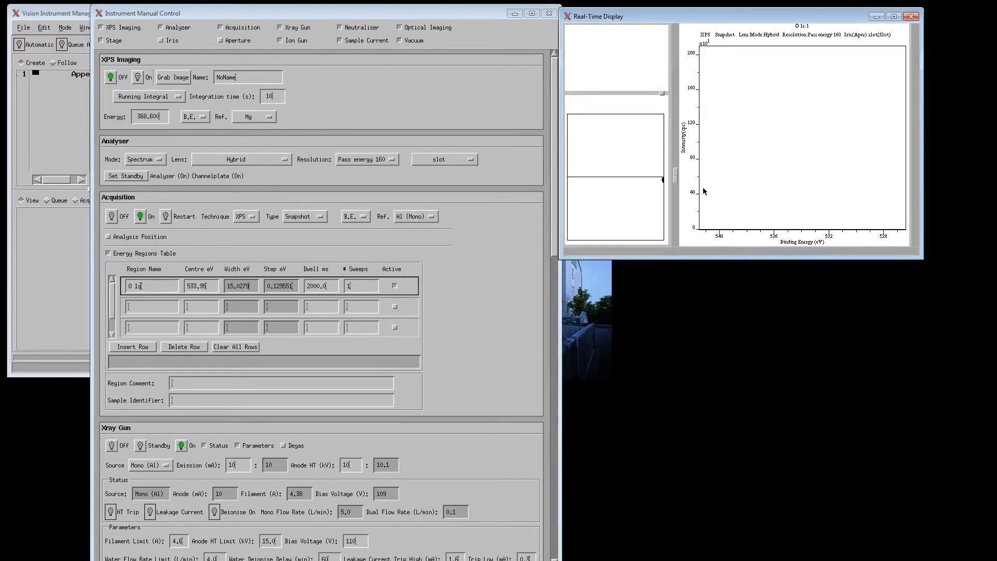
{"action": "left_click_drag", "start_coordinate": [744, 258], "coordinate": [775, 361]}
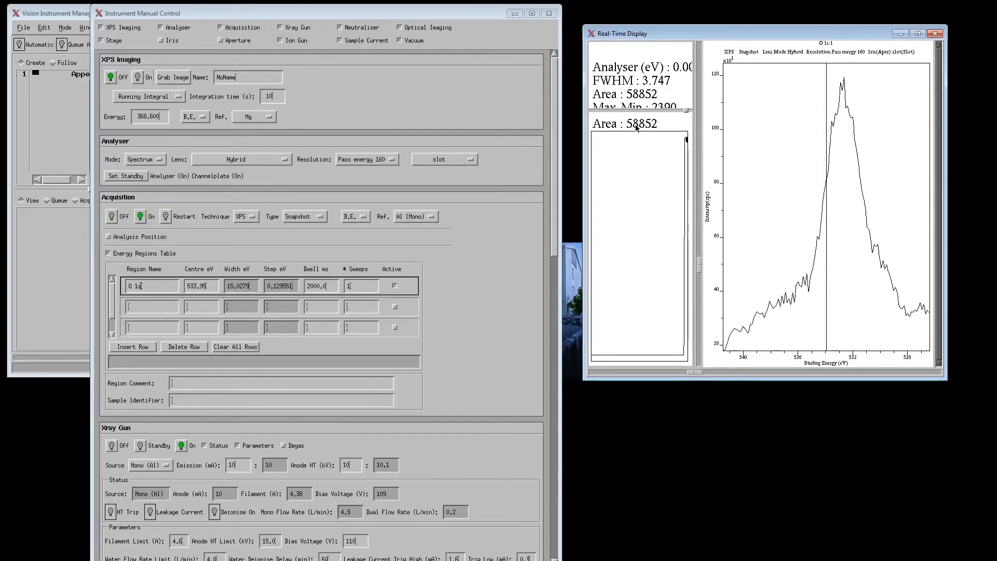
{"action": "right_click", "coordinate": [635, 126]}
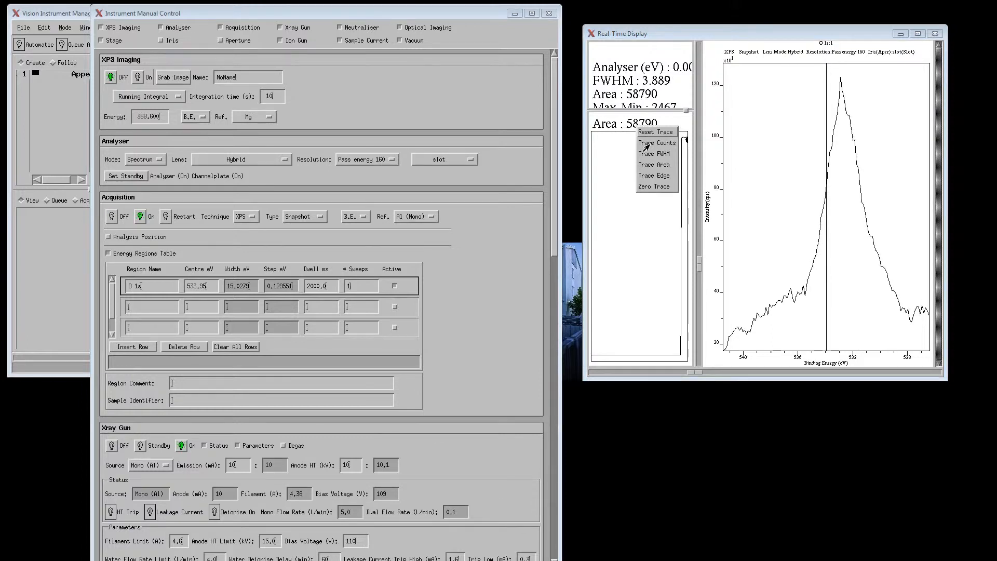
{"action": "left_click", "coordinate": [649, 145]}
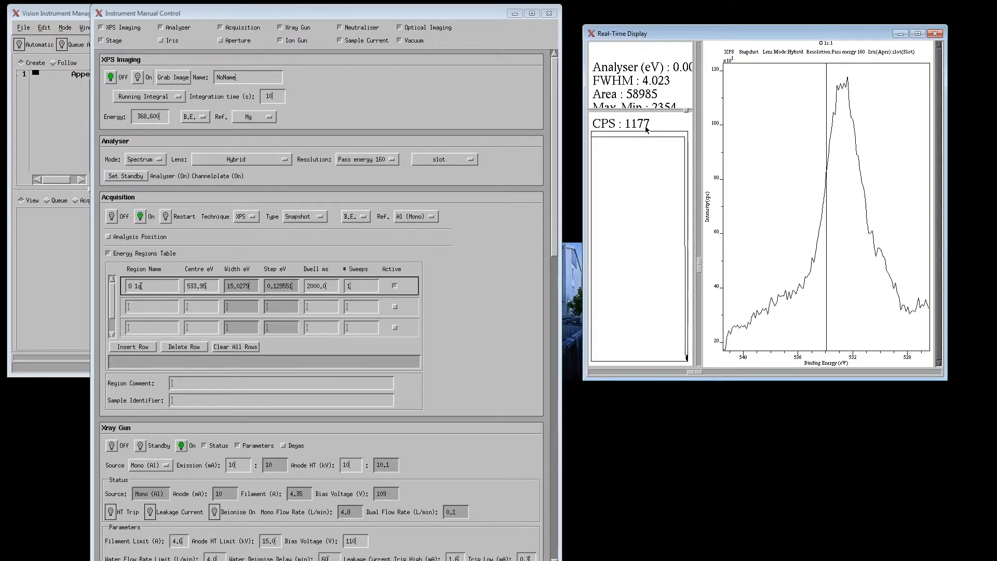
Jog the stage height up and down to maximise the O 1s counts, settling at Z -3.135 mm
{"action": "left_click_drag", "start_coordinate": [554, 225], "coordinate": [522, 434]}
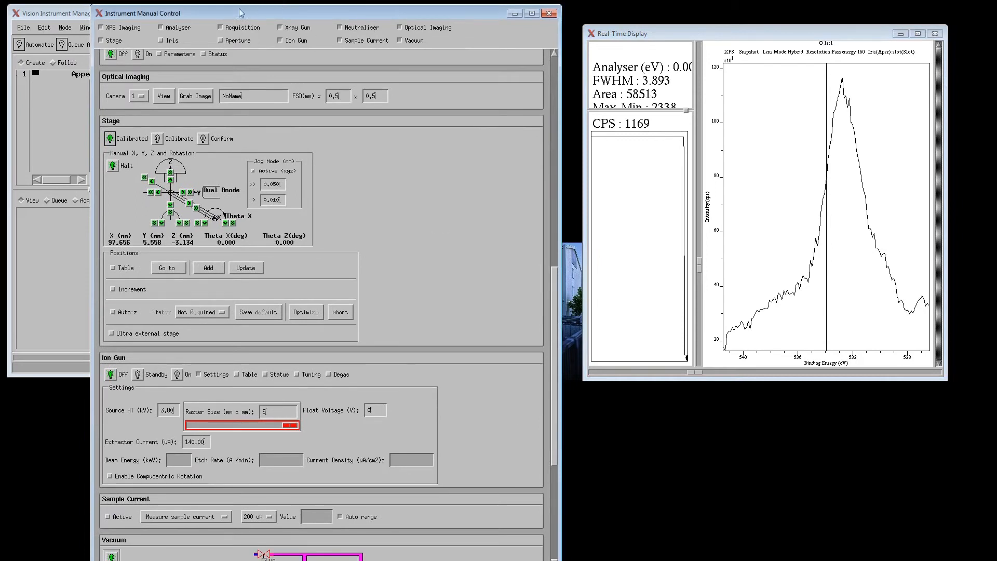
{"action": "left_click_drag", "start_coordinate": [184, 12], "coordinate": [139, 18]}
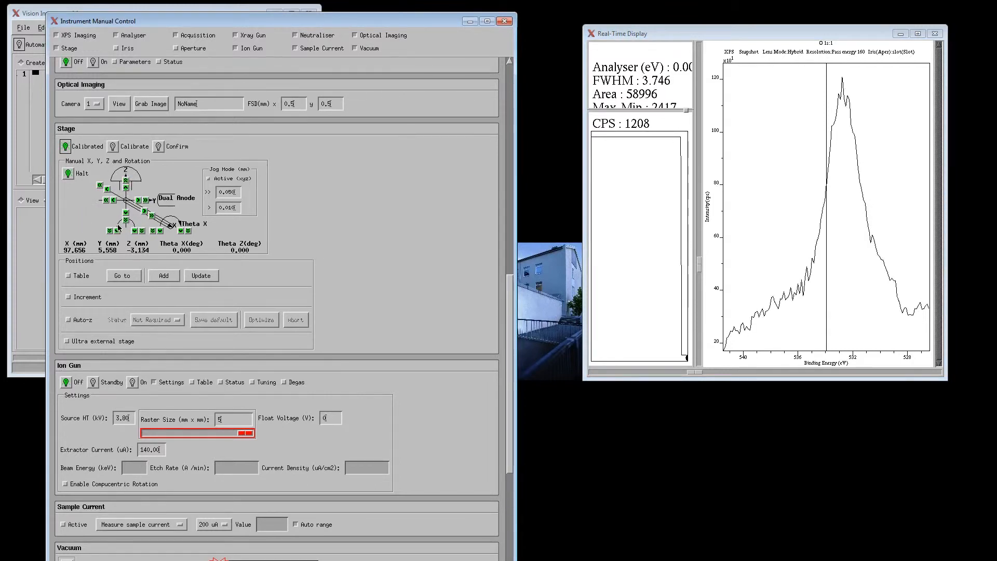
{"action": "left_click", "coordinate": [126, 183]}
{"action": "left_click", "coordinate": [127, 182]}
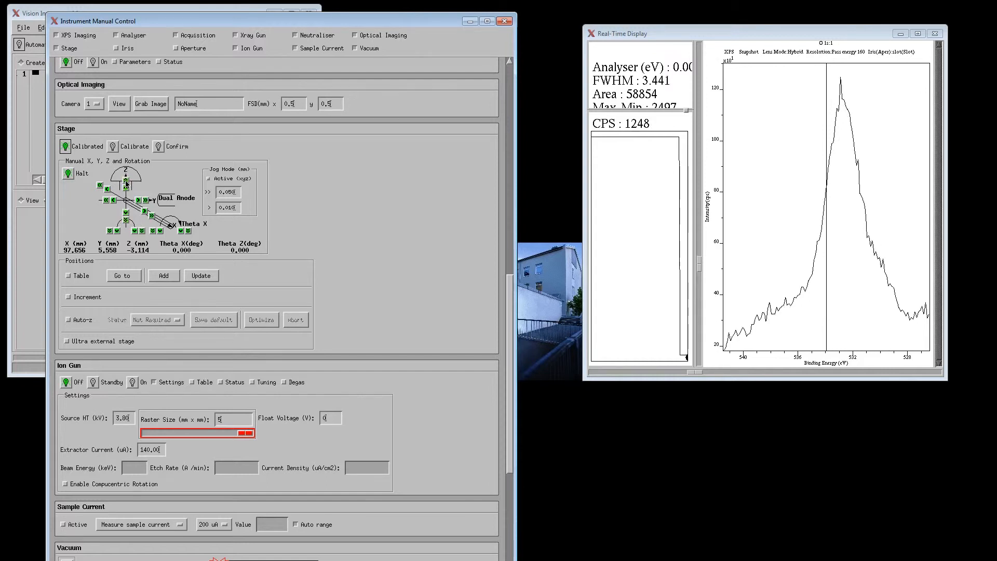
{"action": "left_click", "coordinate": [126, 183]}
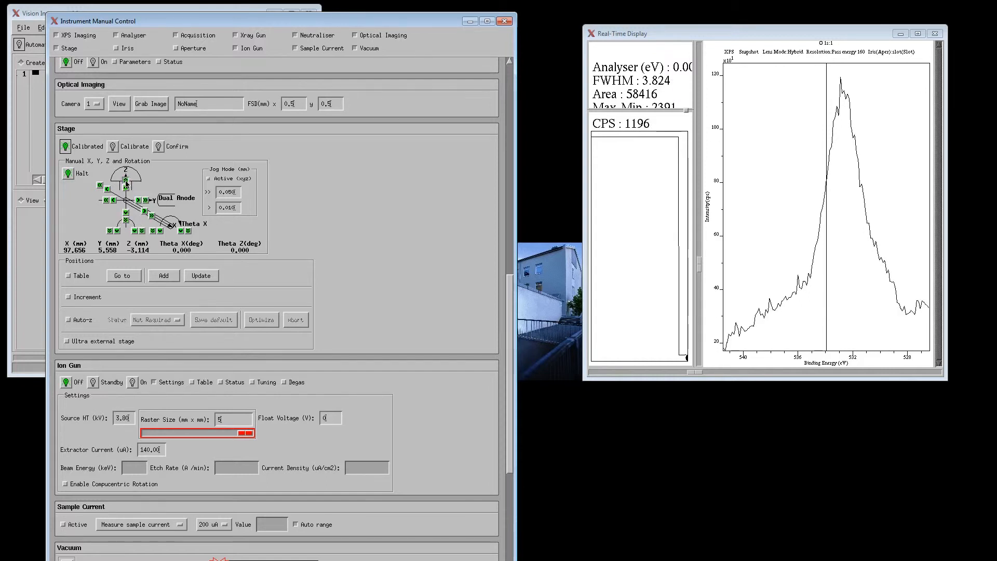
{"action": "left_click", "coordinate": [126, 183]}
{"action": "left_click", "coordinate": [126, 183]}
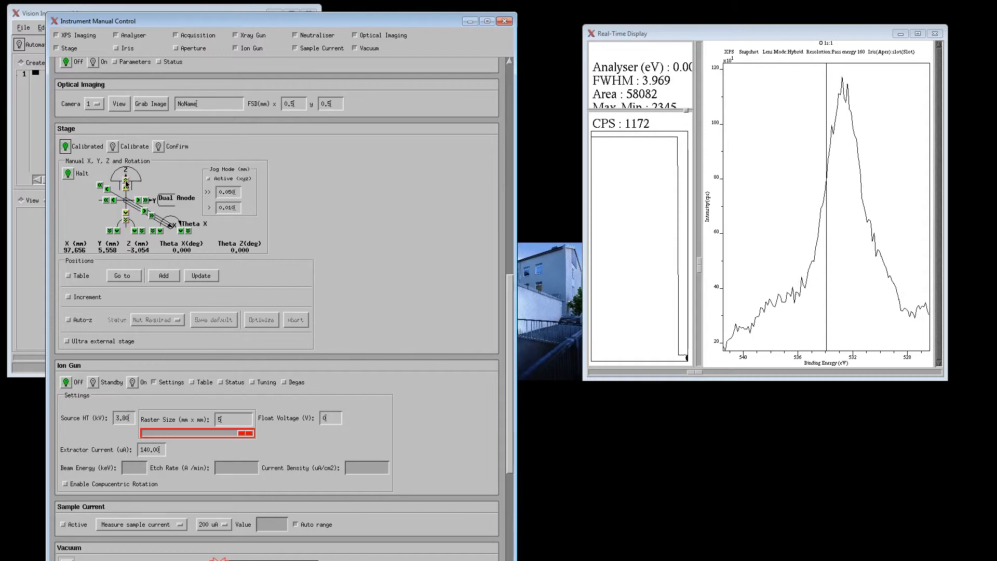
{"action": "left_click", "coordinate": [126, 183]}
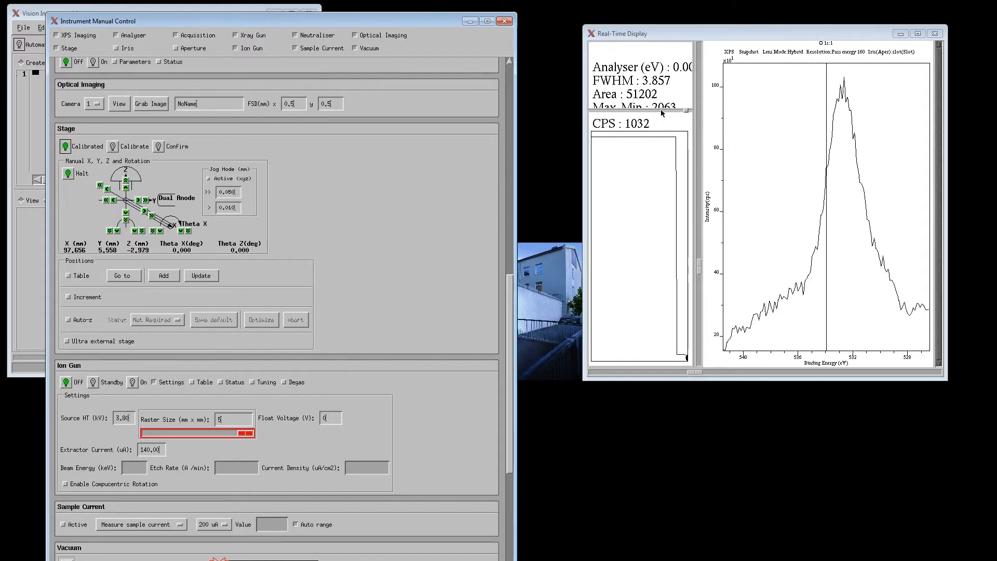
{"action": "left_click", "coordinate": [126, 219]}
{"action": "left_click", "coordinate": [126, 220]}
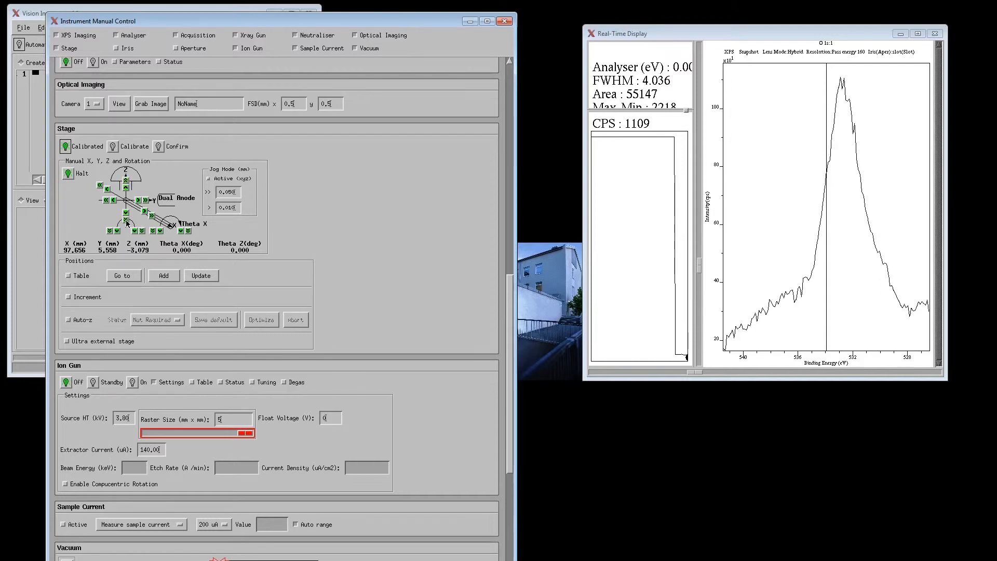
{"action": "left_click", "coordinate": [126, 219]}
{"action": "left_click", "coordinate": [126, 220]}
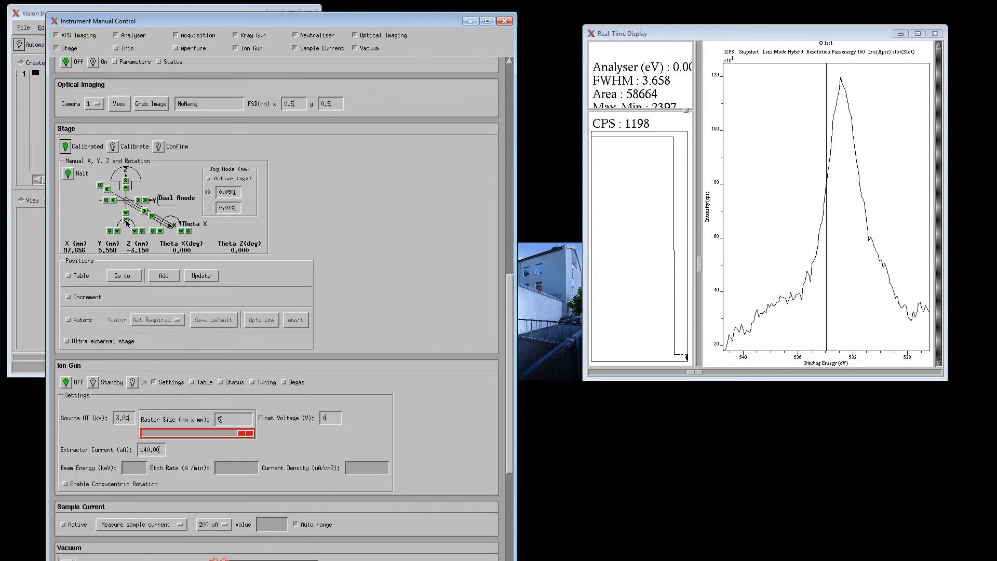
{"action": "left_click", "coordinate": [126, 220]}
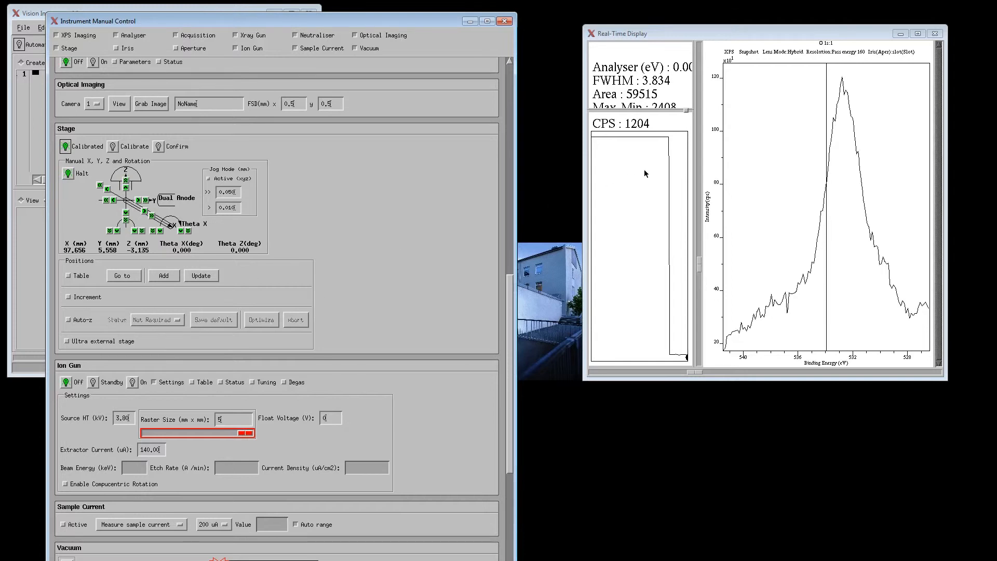
Show the stage positions table, name its first row Sample1 and store the current stage coordinates in it
{"action": "left_click", "coordinate": [69, 277]}
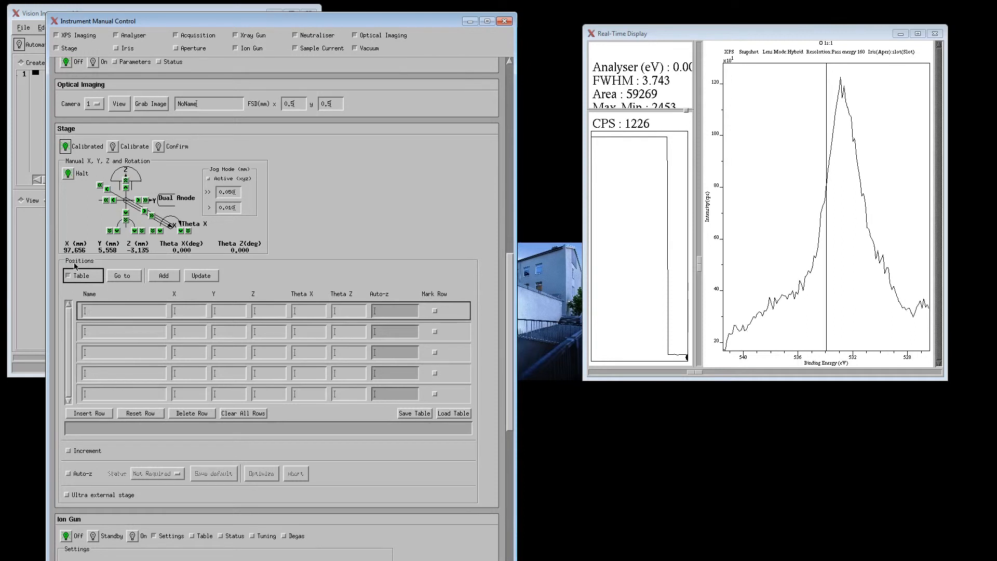
{"action": "left_click", "coordinate": [127, 313]}
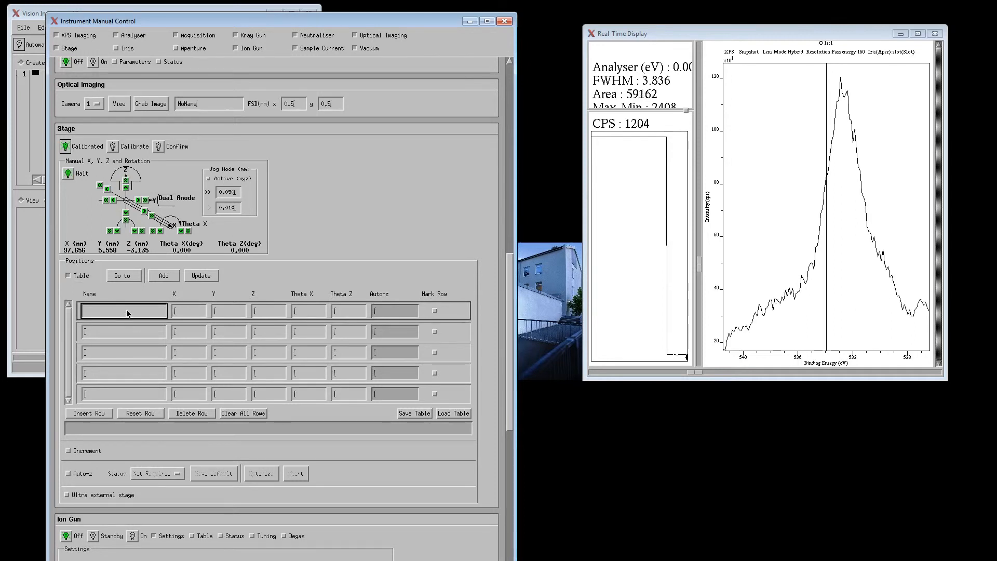
{"action": "type", "text": "Sample1"}
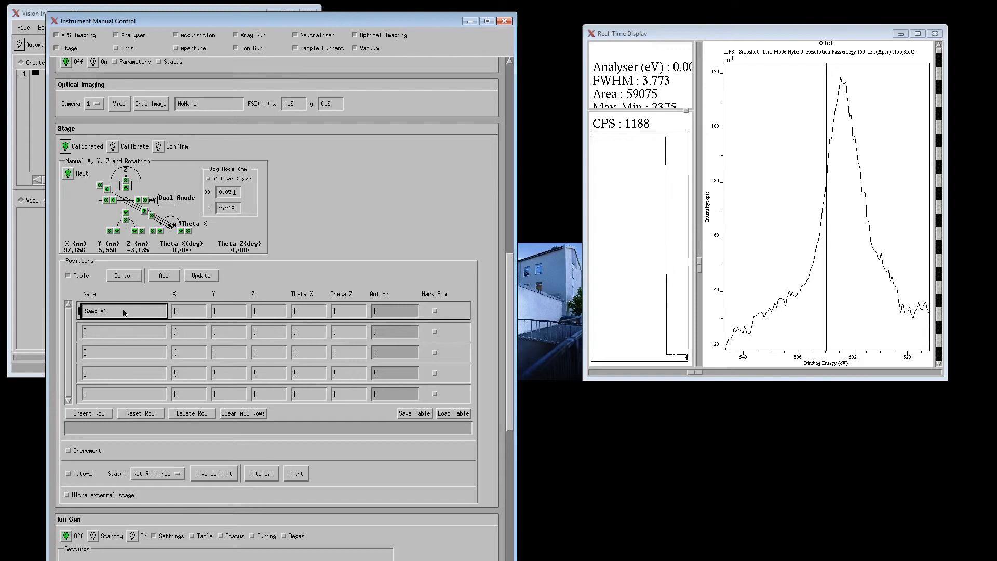
{"action": "left_click", "coordinate": [211, 278]}
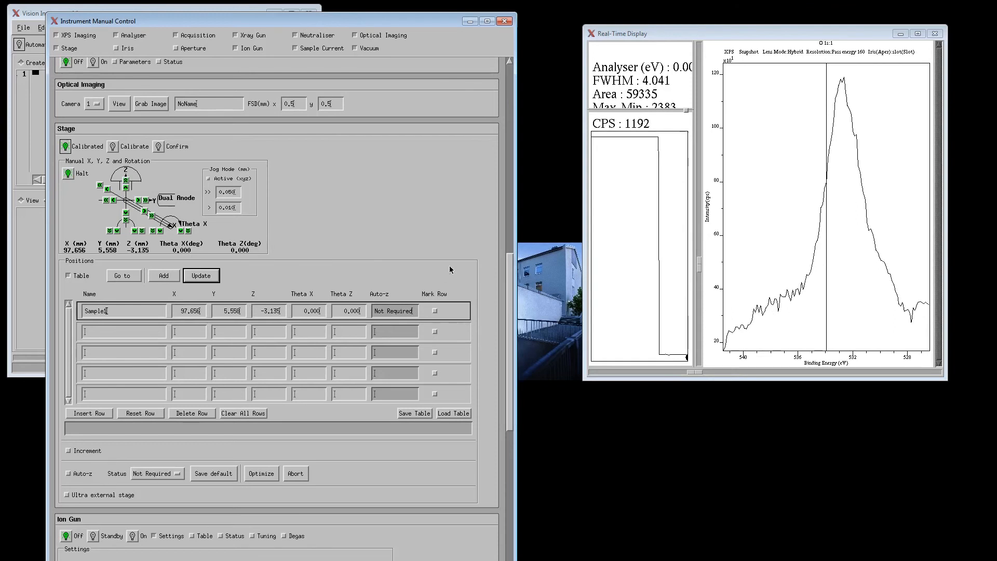
Put the X-ray gun in standby and switch off the snapshot acquisition
{"action": "left_click_drag", "start_coordinate": [507, 276], "coordinate": [508, 198]}
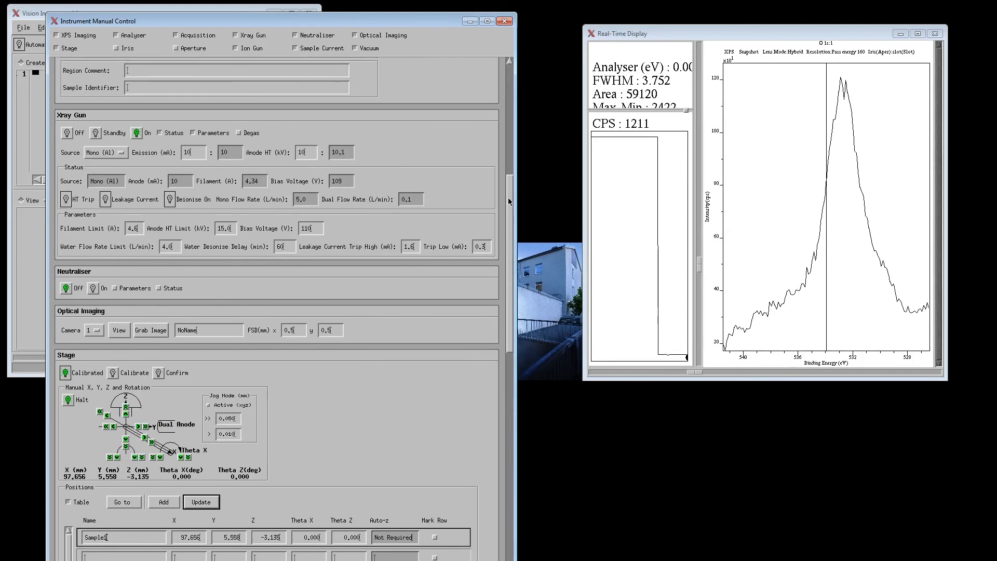
{"action": "left_click", "coordinate": [97, 136]}
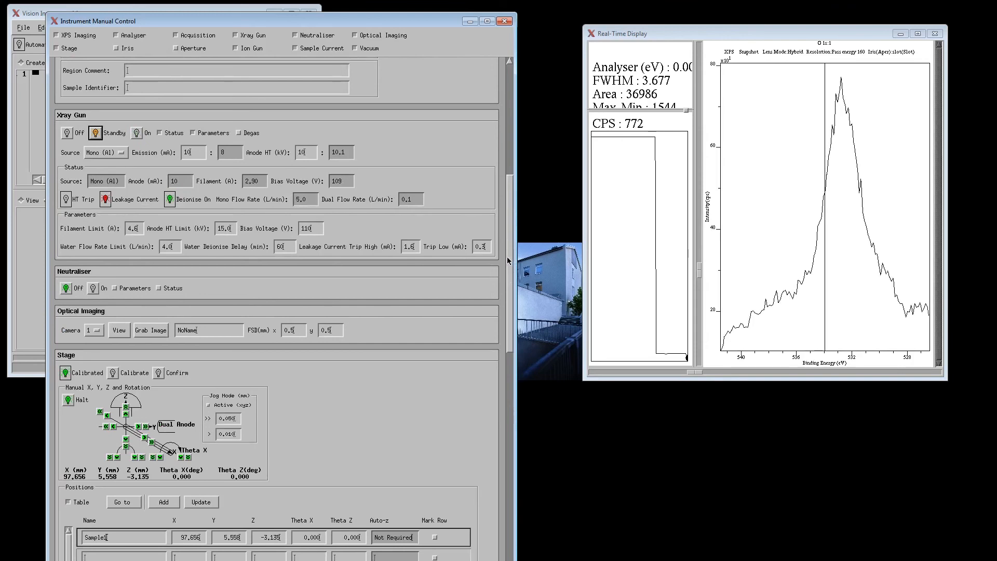
{"action": "left_click_drag", "start_coordinate": [506, 257], "coordinate": [491, 137]}
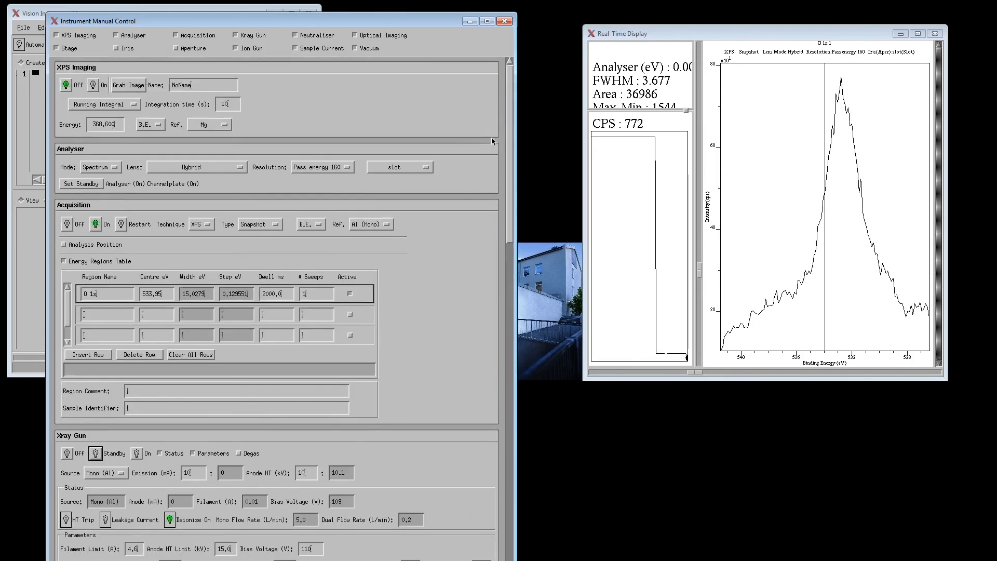
{"action": "left_click", "coordinate": [68, 225]}
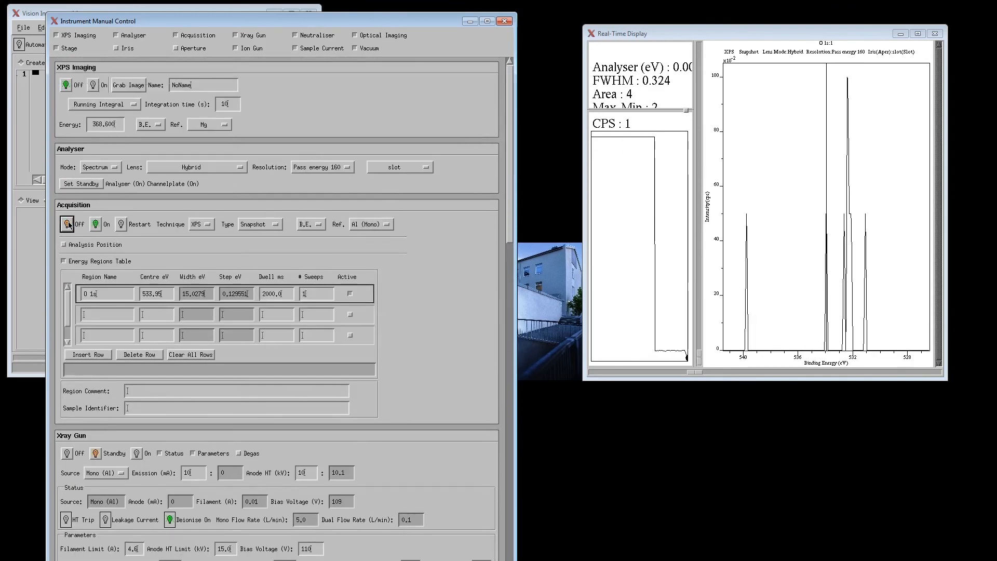